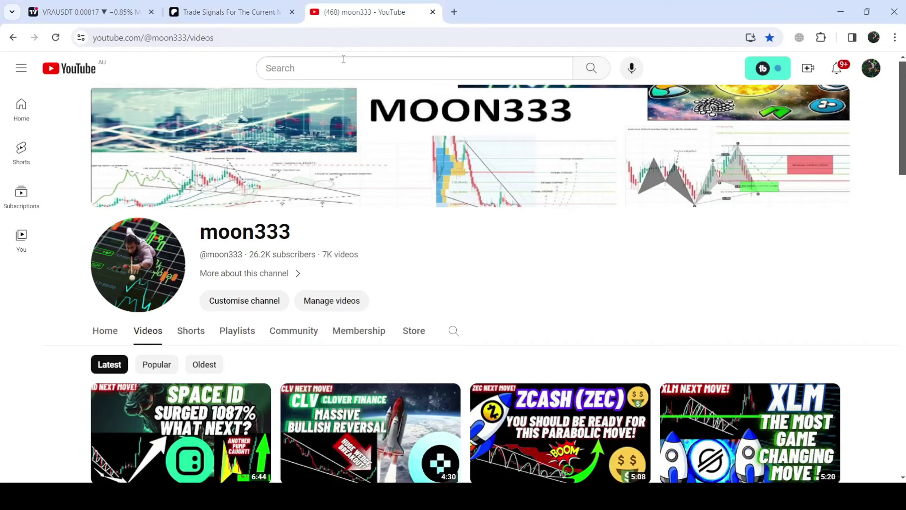
Step: Switch from the moon333 YouTube page to the VRAUSDT daily chart tab
{"action": "left_click", "coordinate": [104, 6]}
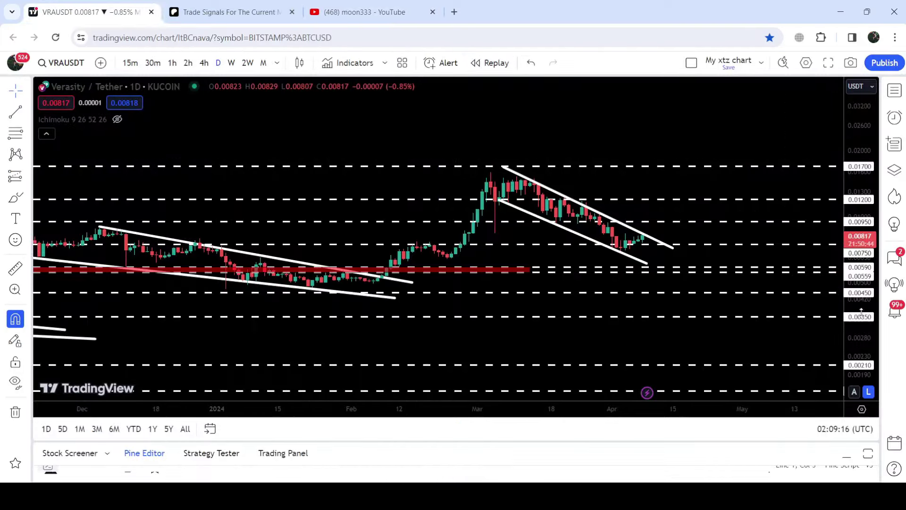
Step: Stretch the price scale, pan back toward 2021, and put VRAUSDT on weekly candles
{"action": "left_click_drag", "start_coordinate": [867, 335], "coordinate": [867, 283]}
{"action": "scroll", "coordinate": [320, 158], "scroll_direction": "left", "scroll_amount": 3}
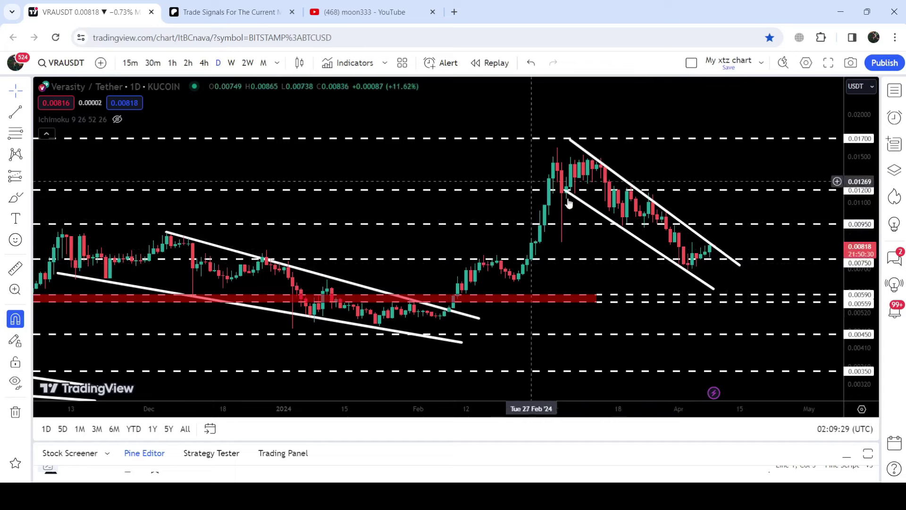
{"action": "left_click", "coordinate": [231, 62]}
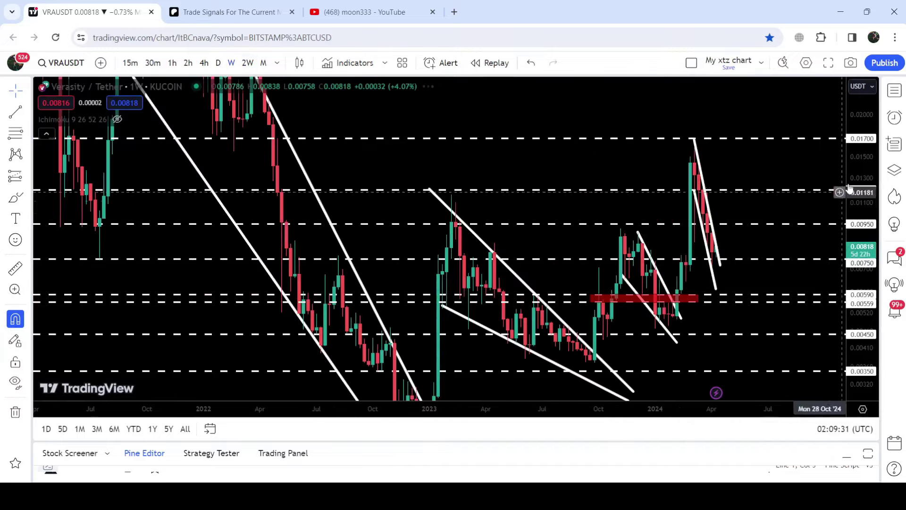
Step: Rescale the price axis and display the Ichimoku 9 26 52 26 cloud on the weekly chart
{"action": "left_click_drag", "start_coordinate": [868, 197], "coordinate": [870, 340]}
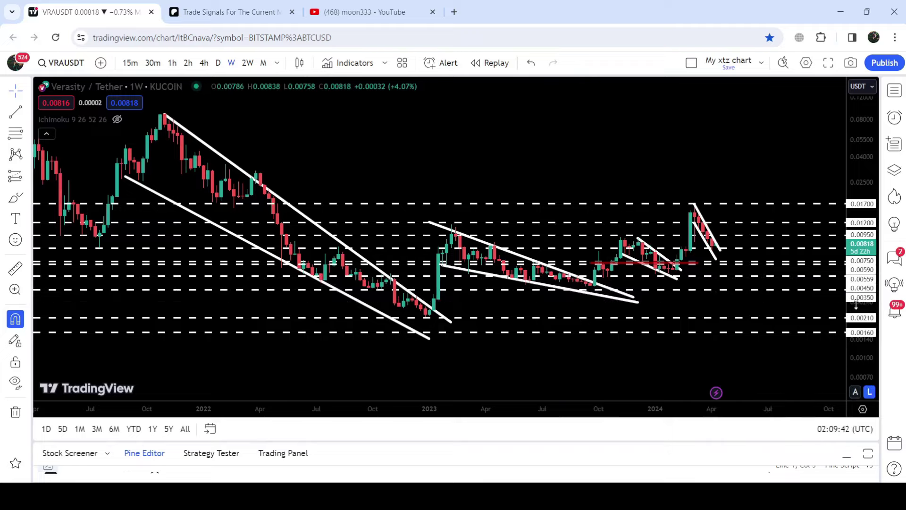
{"action": "left_click_drag", "start_coordinate": [857, 306], "coordinate": [539, 99]}
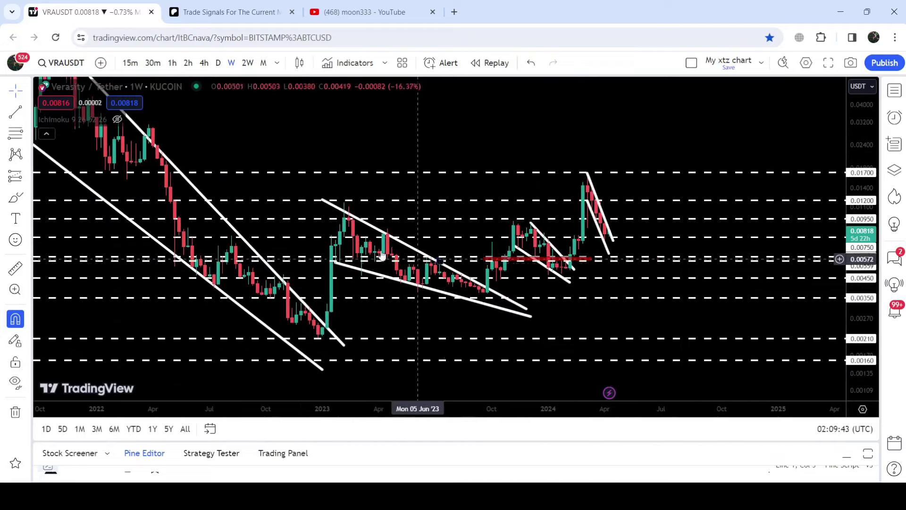
{"action": "left_click", "coordinate": [116, 119]}
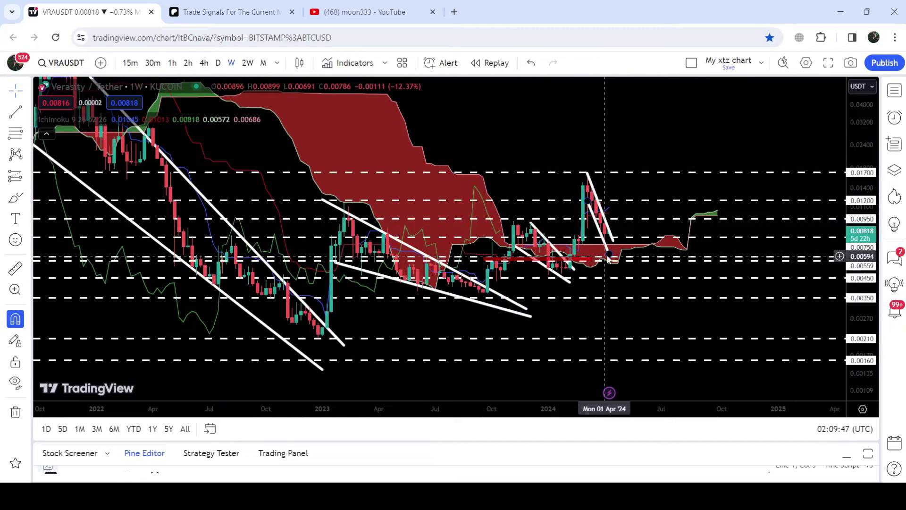
Step: Undo the last edit to the steep white trend line, then bring the moon333 YouTube tab forward
{"action": "left_click_drag", "start_coordinate": [856, 304], "coordinate": [584, 248]}
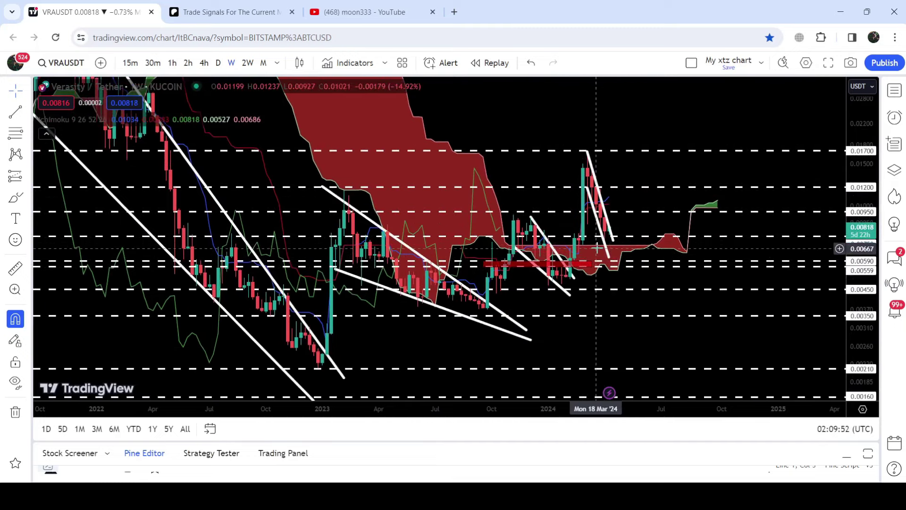
{"action": "left_click", "coordinate": [608, 257]}
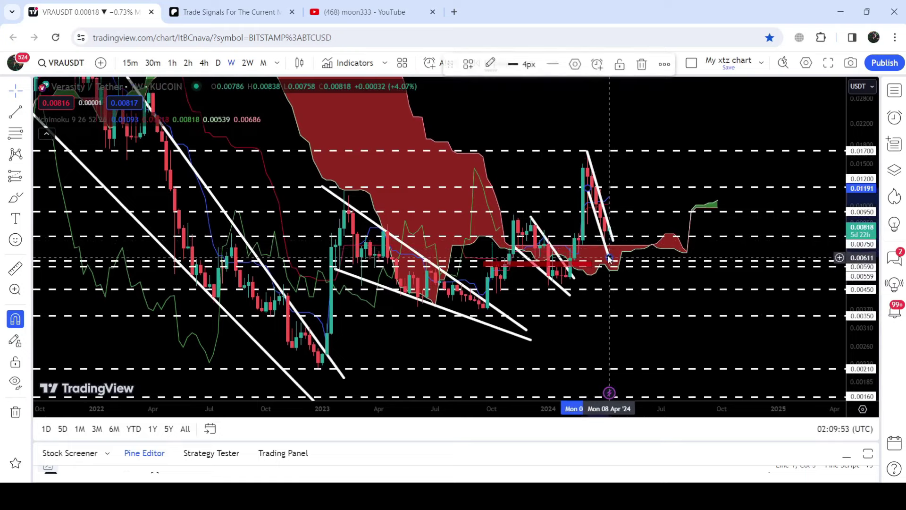
{"action": "left_click", "coordinate": [609, 255]}
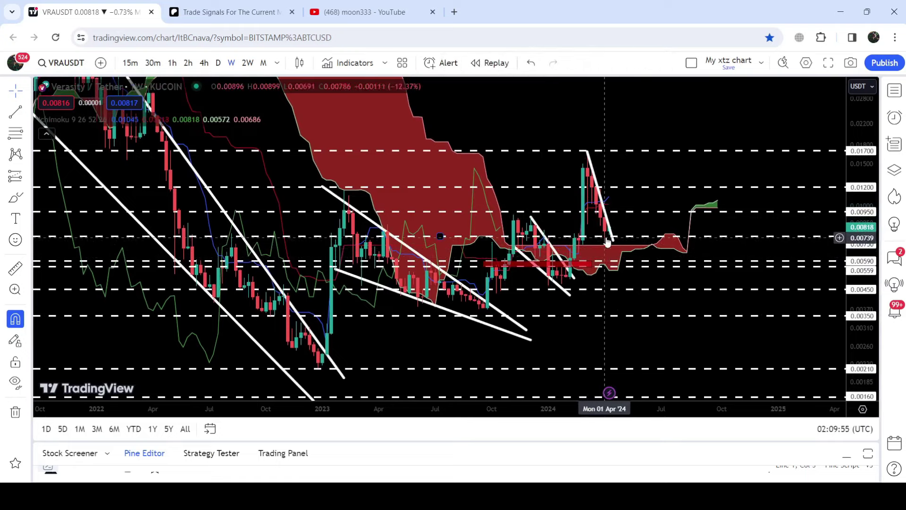
{"action": "key", "text": "ctrl+z"}
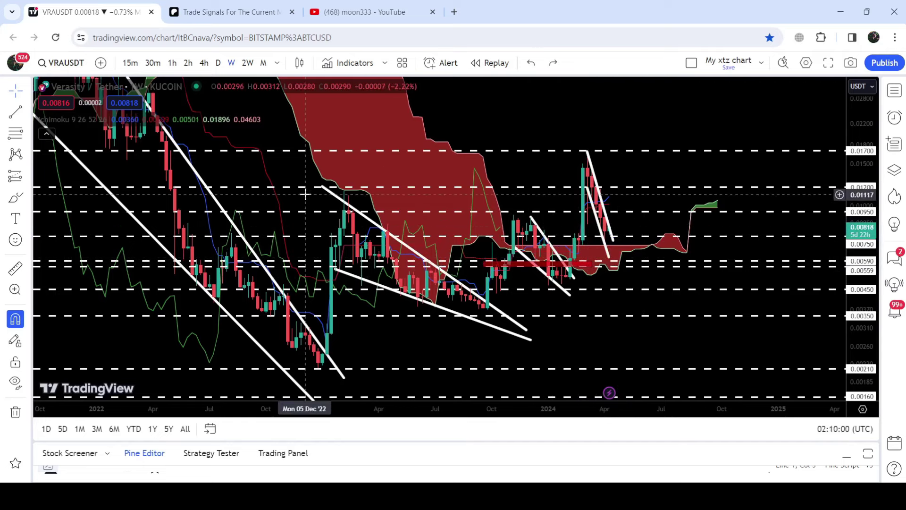
{"action": "left_click", "coordinate": [364, 12]}
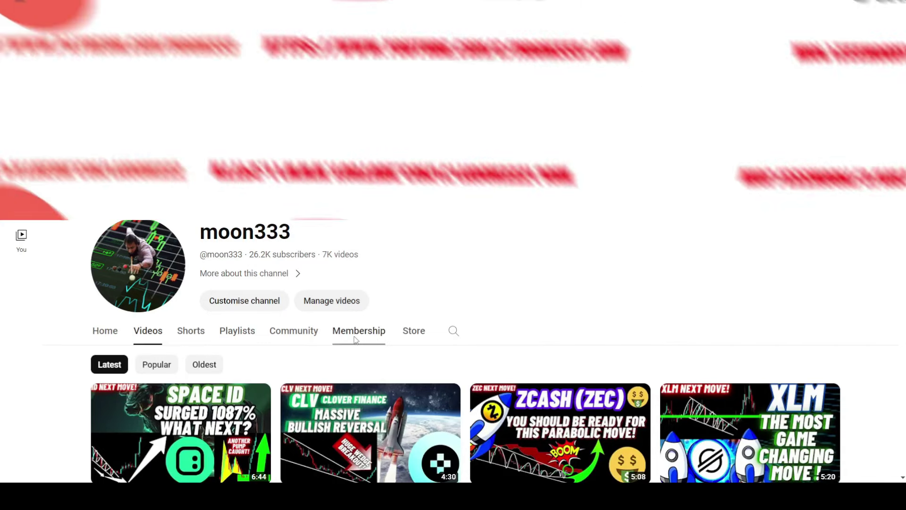
Step: Open moon333's Membership tab and scroll through the members-only posts
{"action": "left_click", "coordinate": [355, 339]}
{"action": "scroll", "coordinate": [790, 231], "scroll_direction": "down", "scroll_amount": 5}
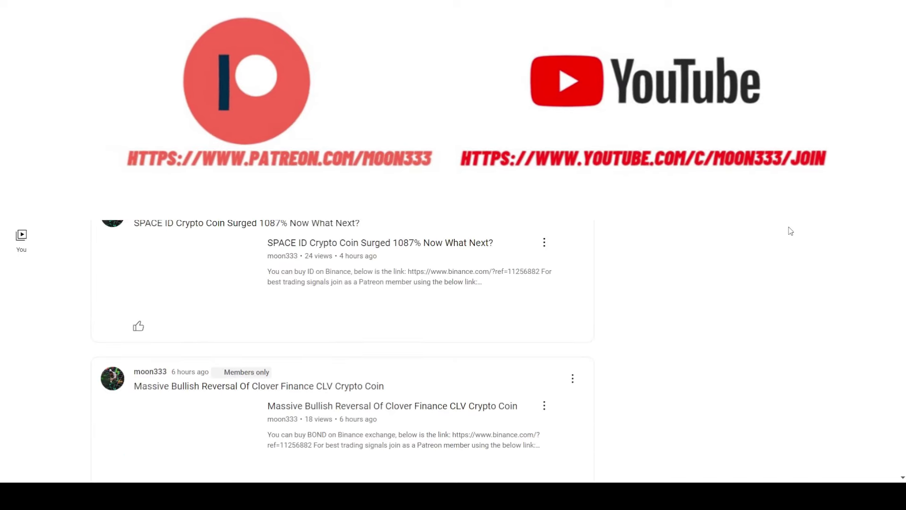
{"action": "scroll", "coordinate": [790, 230], "scroll_direction": "down", "scroll_amount": 10}
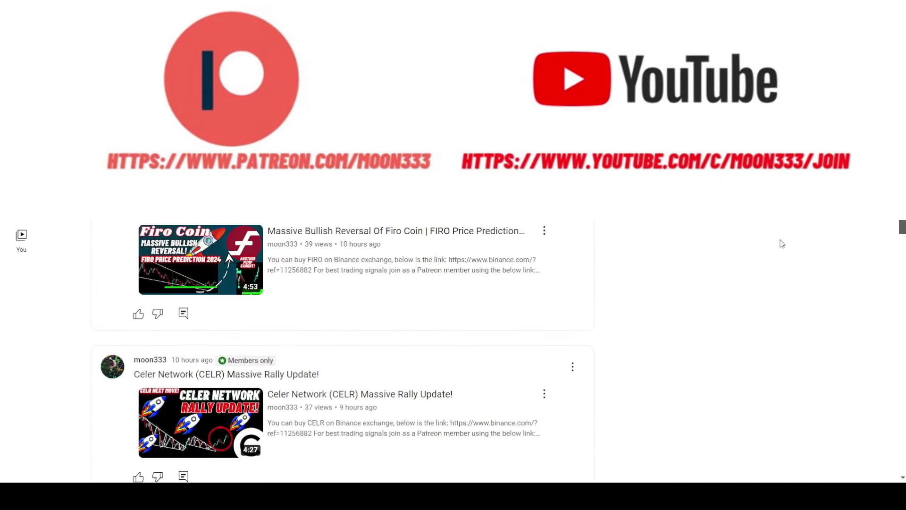
{"action": "scroll", "coordinate": [782, 244], "scroll_direction": "down", "scroll_amount": 15}
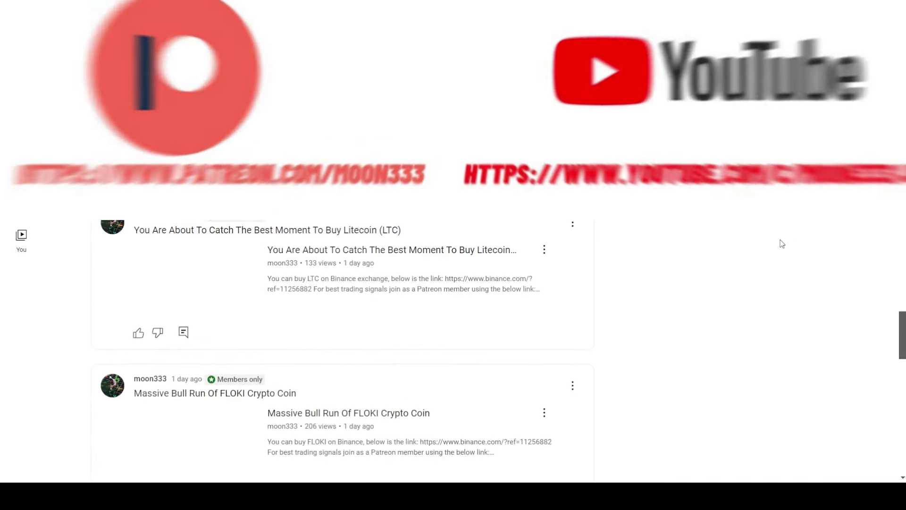
{"action": "scroll", "coordinate": [781, 243], "scroll_direction": "down", "scroll_amount": 10}
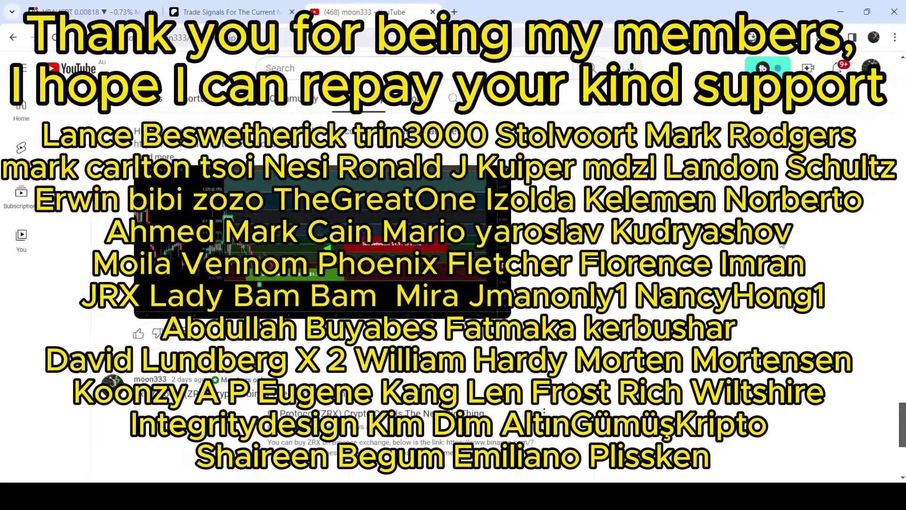
{"action": "scroll", "coordinate": [781, 243], "scroll_direction": "down", "scroll_amount": 5}
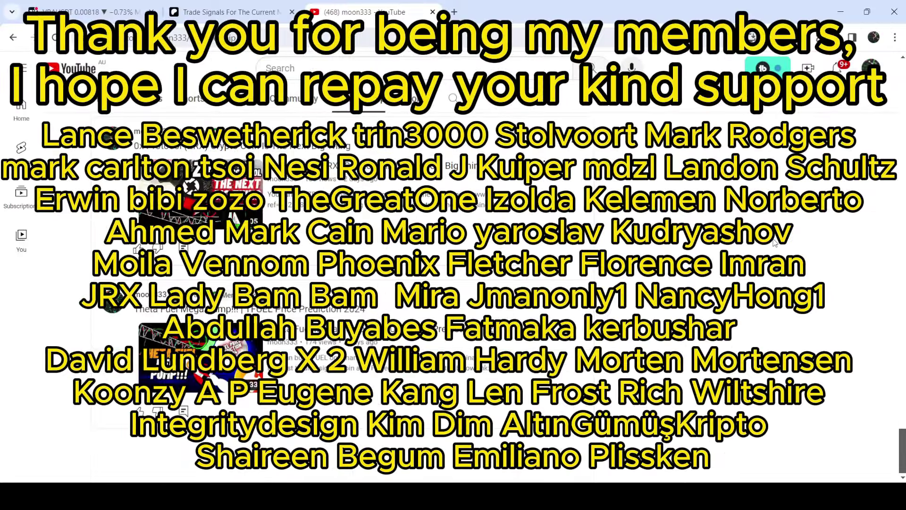
{"action": "scroll", "coordinate": [775, 243], "scroll_direction": "up", "scroll_amount": 10}
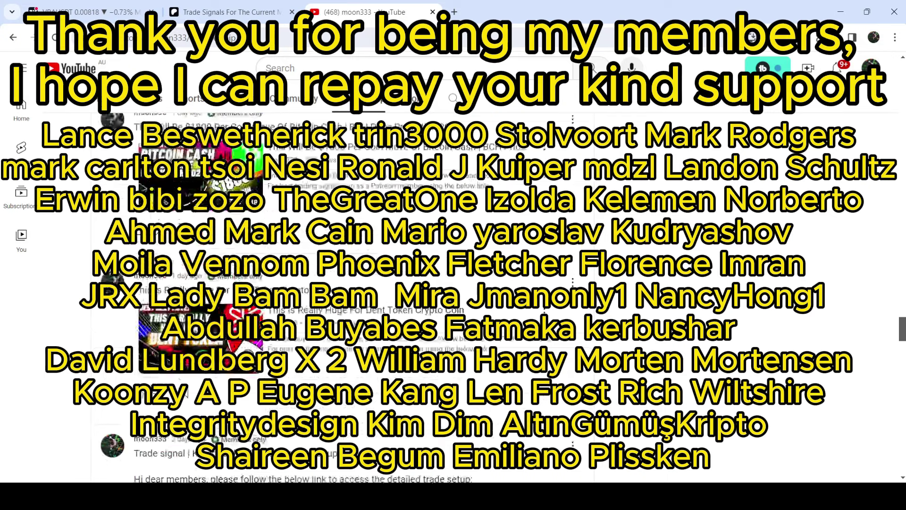
{"action": "scroll", "coordinate": [768, 228], "scroll_direction": "down", "scroll_amount": 10}
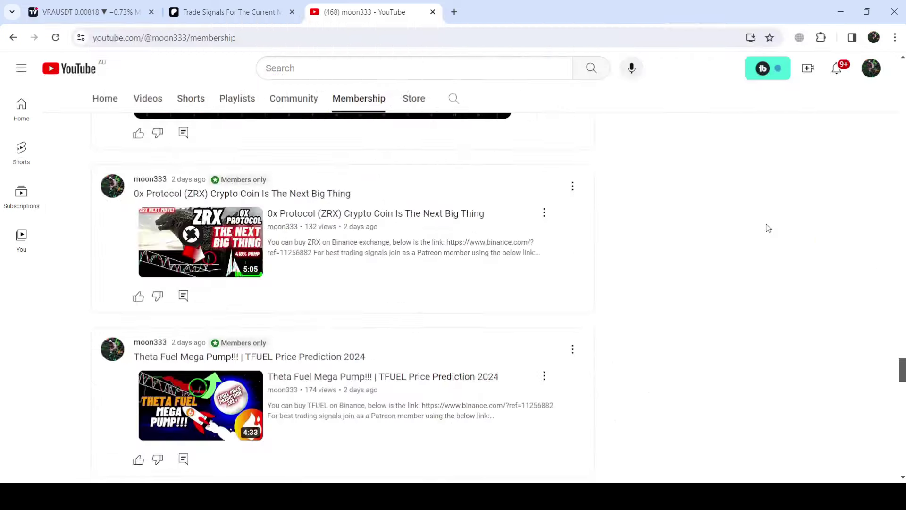
{"action": "scroll", "coordinate": [768, 227], "scroll_direction": "down", "scroll_amount": 20}
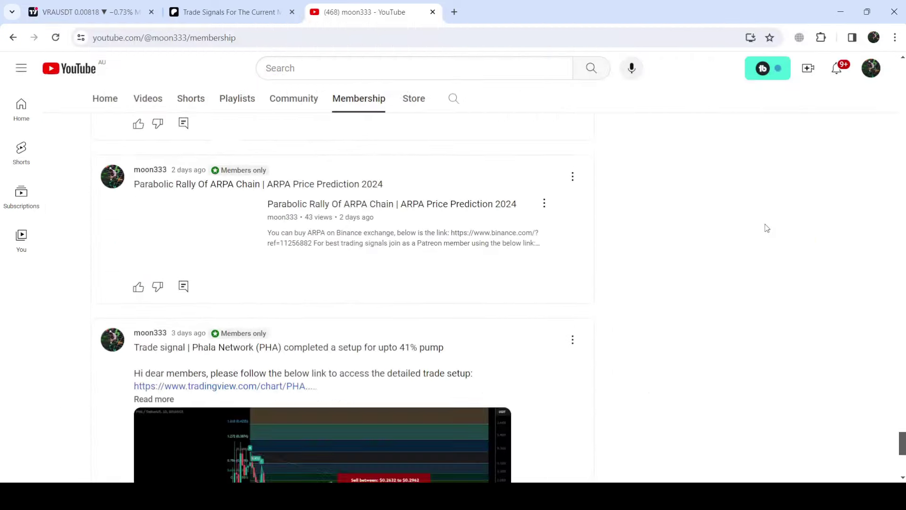
{"action": "scroll", "coordinate": [766, 228], "scroll_direction": "down", "scroll_amount": 6}
Step: In the March 2024 Patreon trade signals post, open the HARD setup's TradingView link
{"action": "left_click", "coordinate": [255, 8]}
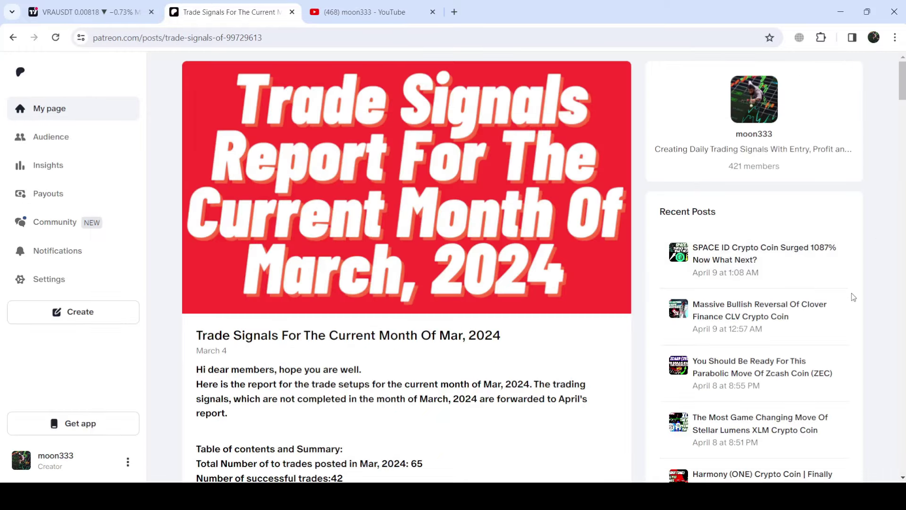
{"action": "scroll", "coordinate": [853, 296], "scroll_direction": "down", "scroll_amount": 11}
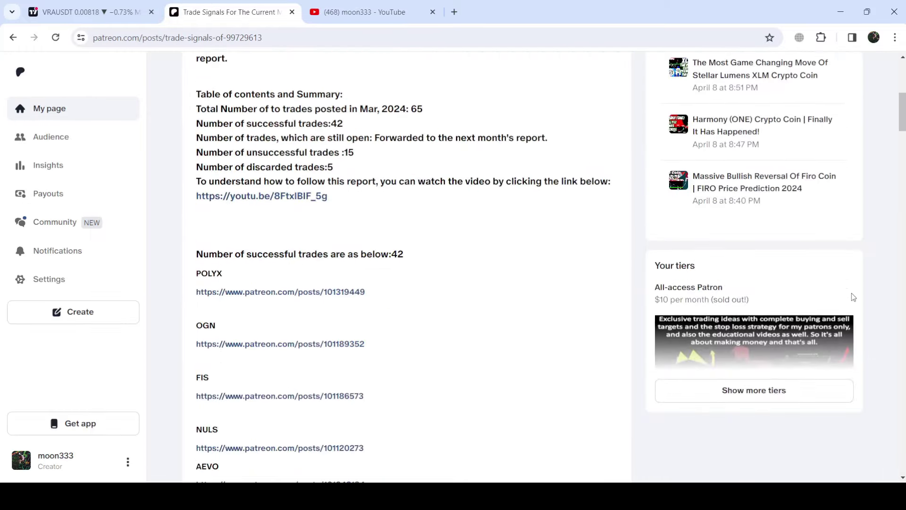
{"action": "scroll", "coordinate": [853, 297], "scroll_direction": "down", "scroll_amount": 5}
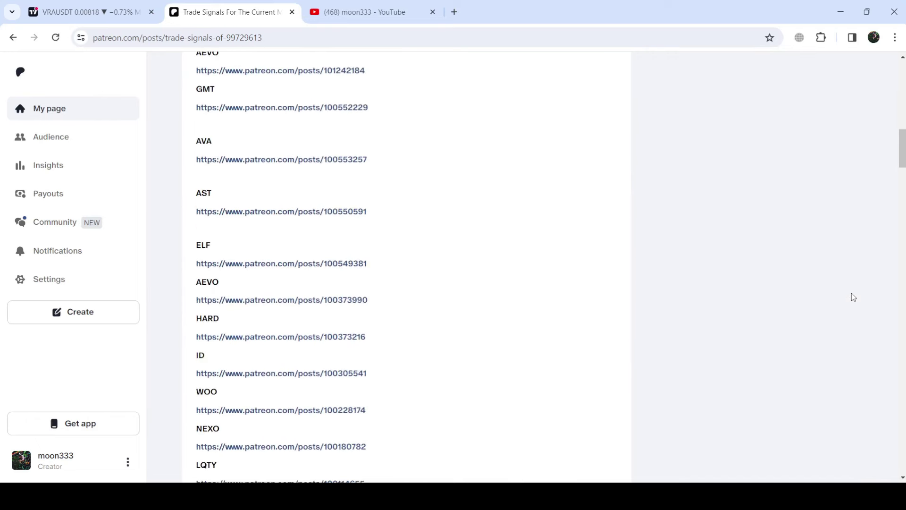
{"action": "scroll", "coordinate": [853, 297], "scroll_direction": "down", "scroll_amount": 3}
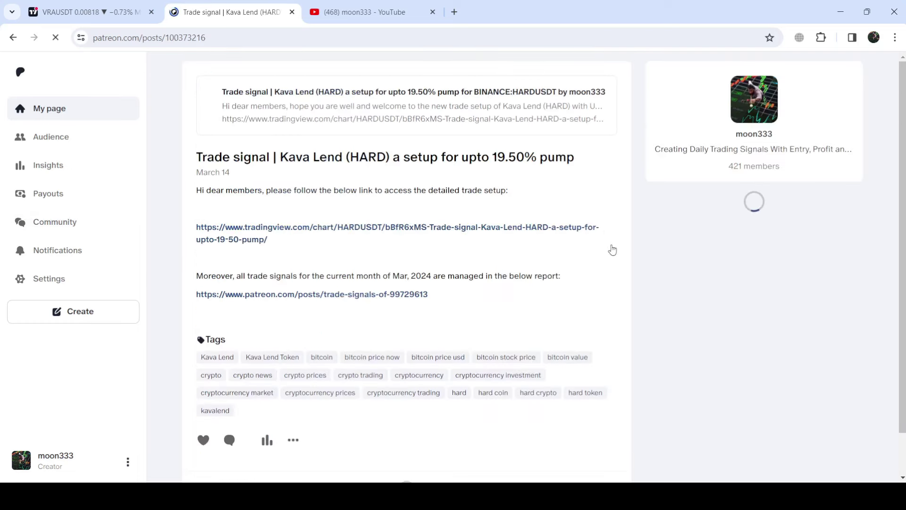
{"action": "left_click", "coordinate": [612, 250]}
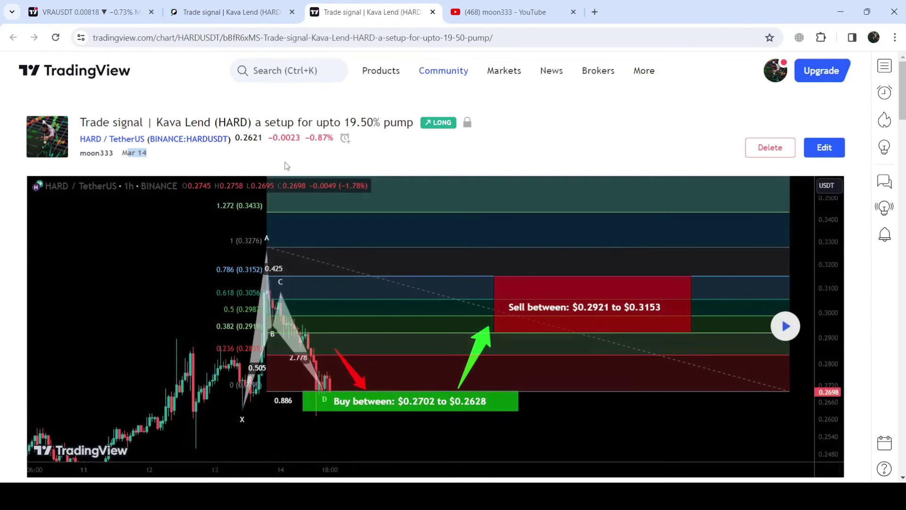
Step: Highlight the HARD sell range 0.2921–$0.3153 and the $0.2628 stop loss
{"action": "scroll", "coordinate": [483, 229], "scroll_direction": "down", "scroll_amount": 15}
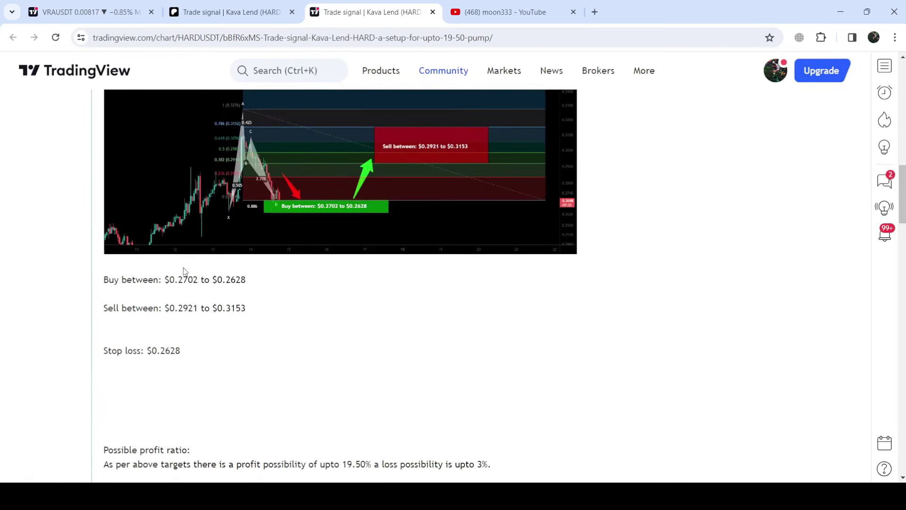
{"action": "left_click_drag", "start_coordinate": [168, 306], "coordinate": [216, 329]}
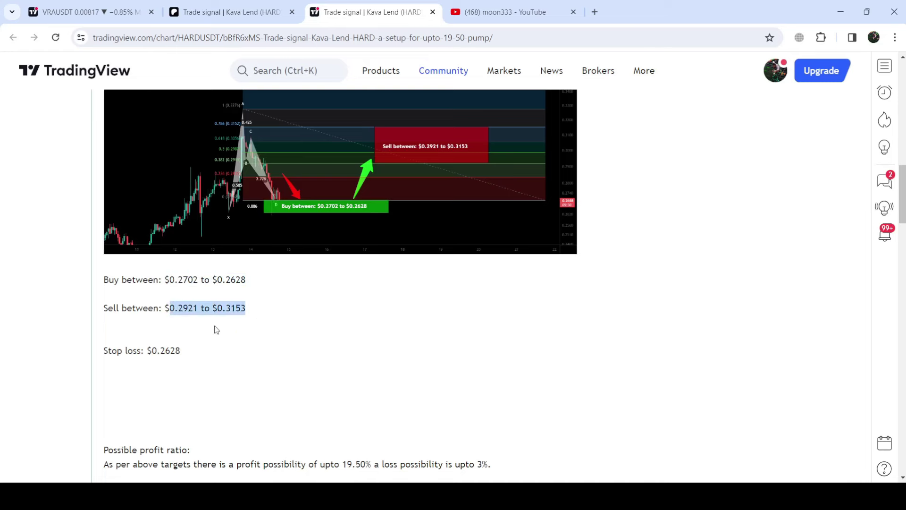
{"action": "left_click_drag", "start_coordinate": [147, 350], "coordinate": [181, 351]}
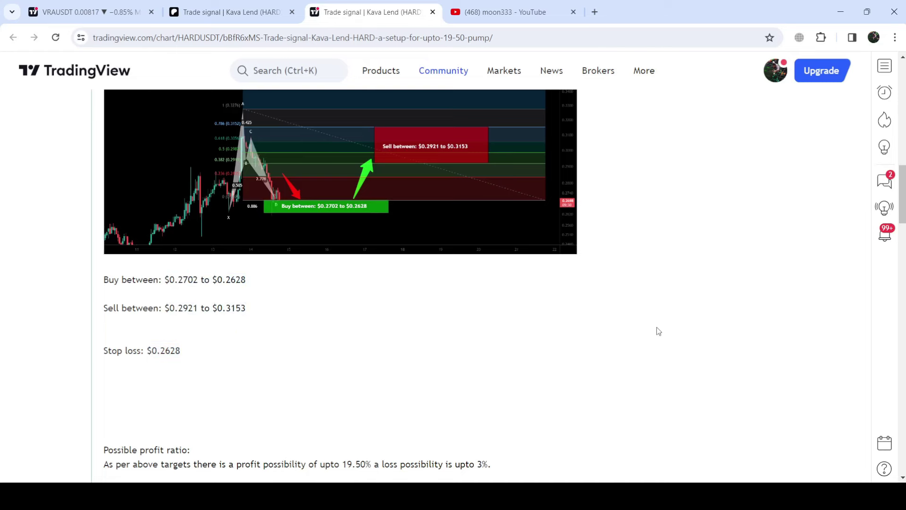
Step: Pan around the HARD chart, then return to the VRAUSDT chart tab
{"action": "scroll", "coordinate": [658, 331], "scroll_direction": "up", "scroll_amount": 10}
{"action": "scroll", "coordinate": [658, 332], "scroll_direction": "up", "scroll_amount": 5}
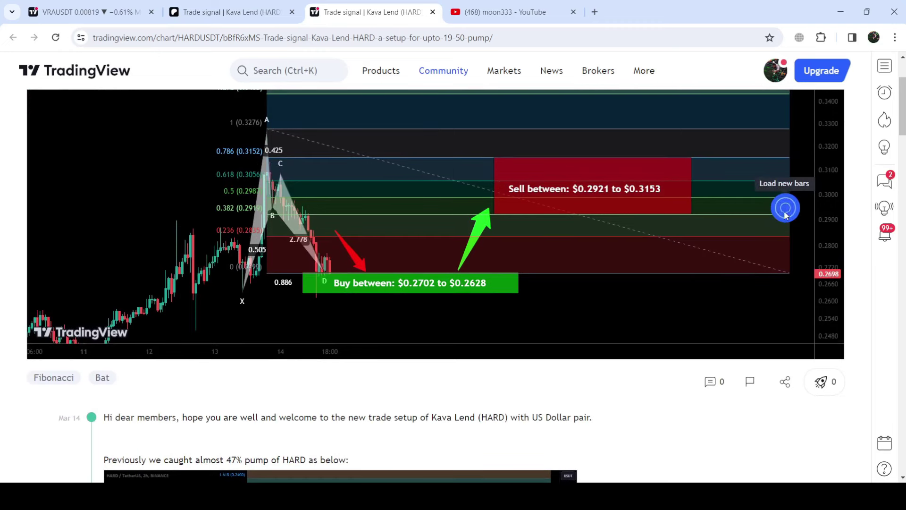
{"action": "left_click_drag", "start_coordinate": [785, 214], "coordinate": [596, 181]}
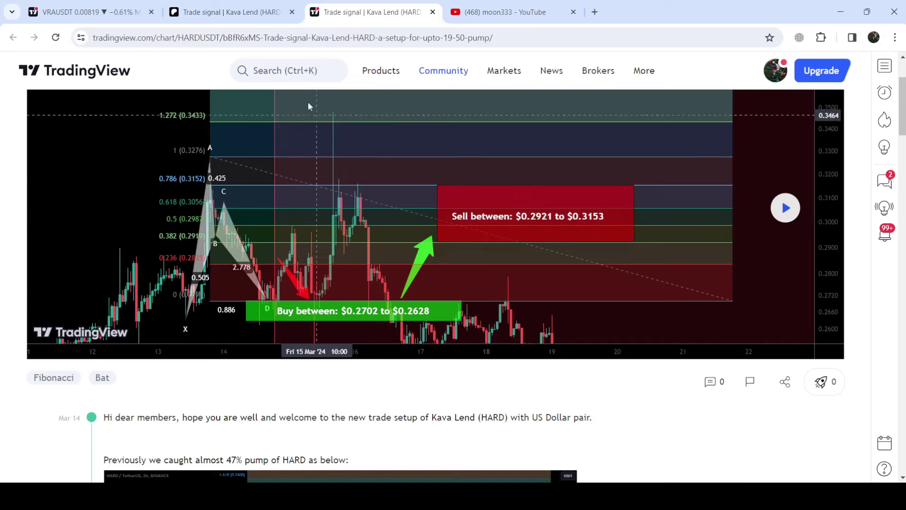
{"action": "left_click", "coordinate": [138, 6]}
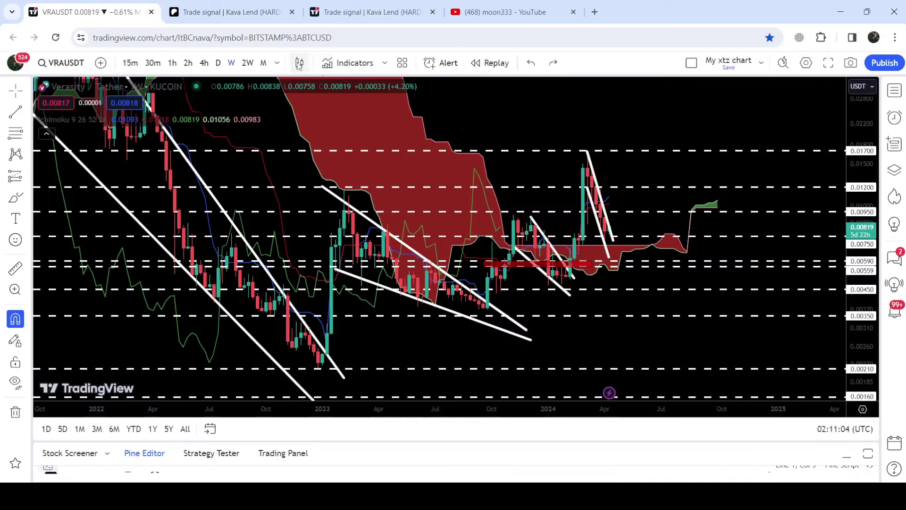
Step: Hide Ichimoku, review the latest daily candles, then return VRAUSDT to weekly candles
{"action": "left_click", "coordinate": [219, 62]}
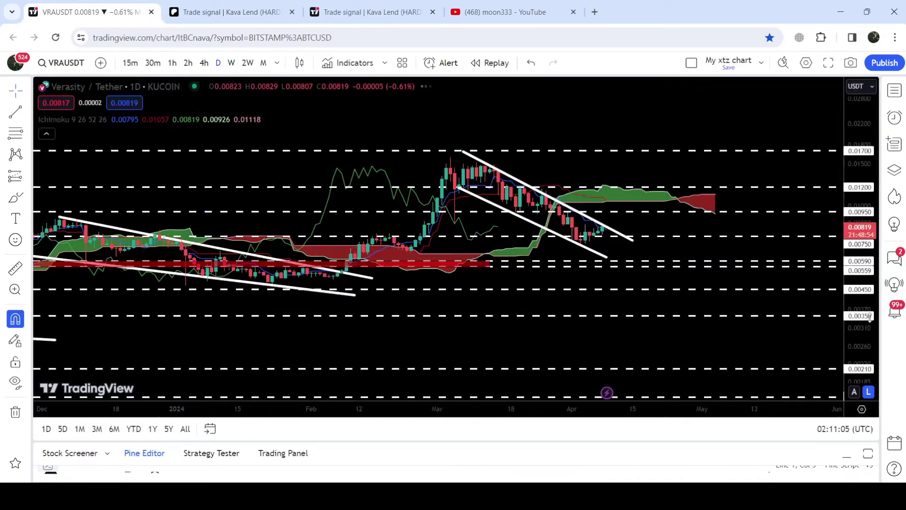
{"action": "left_click", "coordinate": [117, 119]}
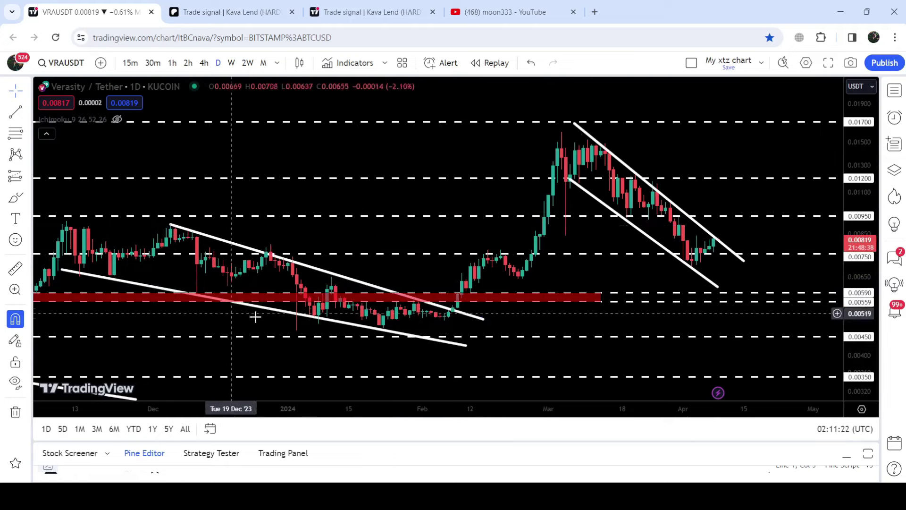
{"action": "left_click_drag", "start_coordinate": [603, 162], "coordinate": [435, 155]}
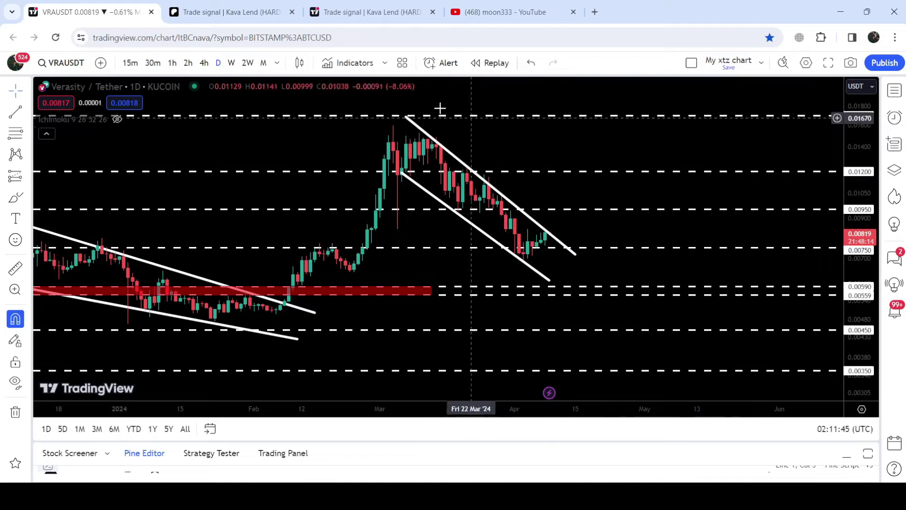
{"action": "left_click", "coordinate": [232, 63]}
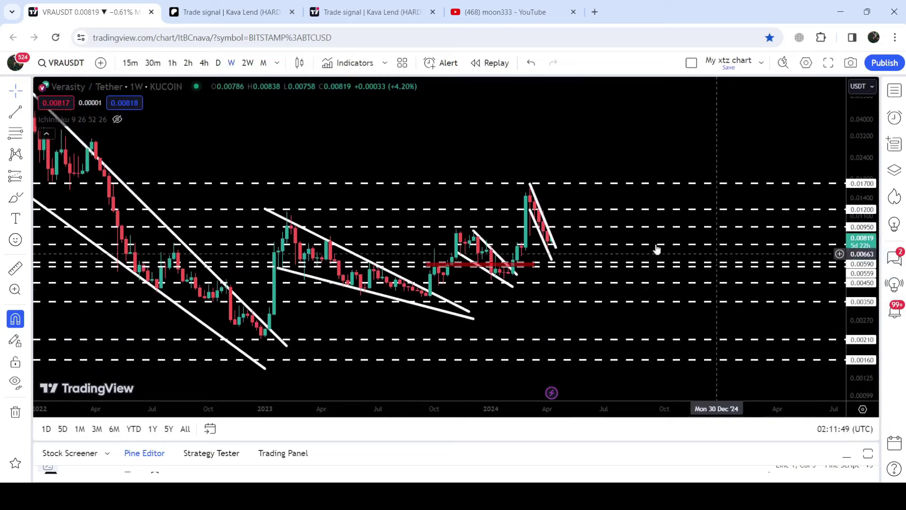
Step: Fit the full weekly history, delete the selected trendline, and toggle daily then weekly candles
{"action": "left_click_drag", "start_coordinate": [426, 144], "coordinate": [662, 145]}
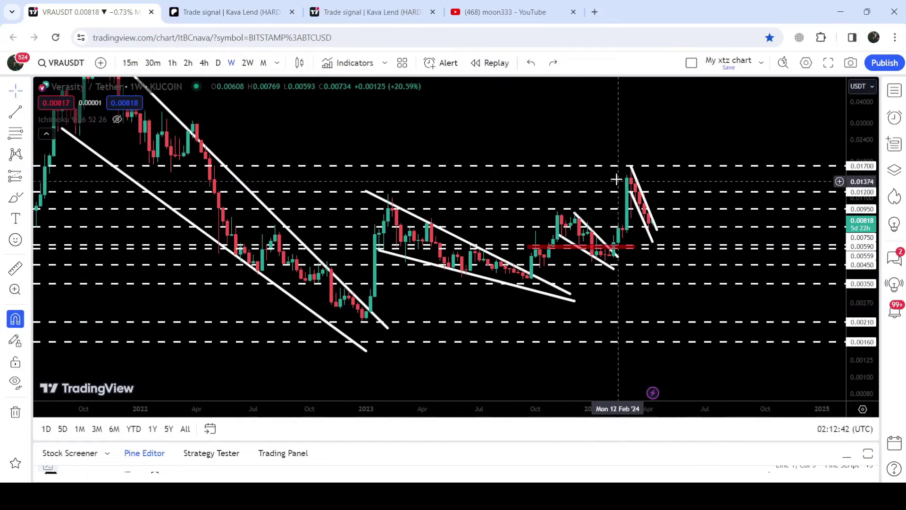
{"action": "key", "text": "Delete"}
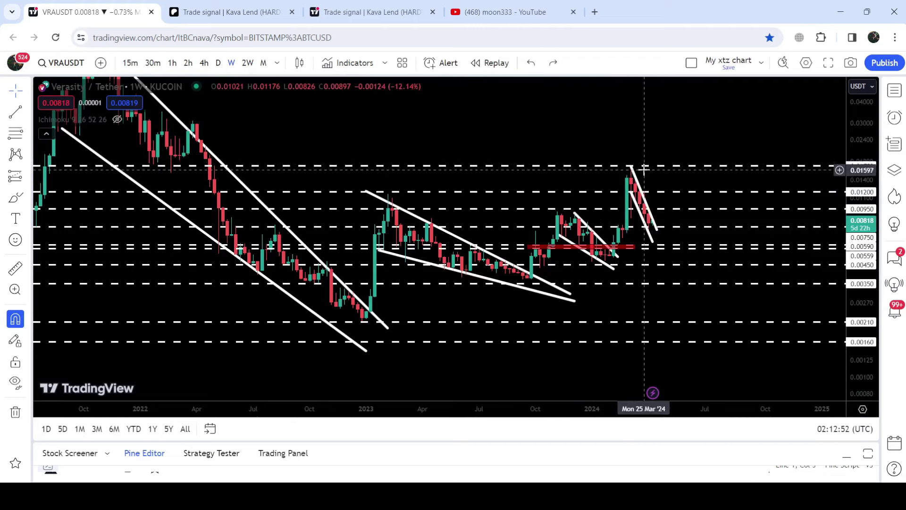
{"action": "left_click", "coordinate": [217, 66]}
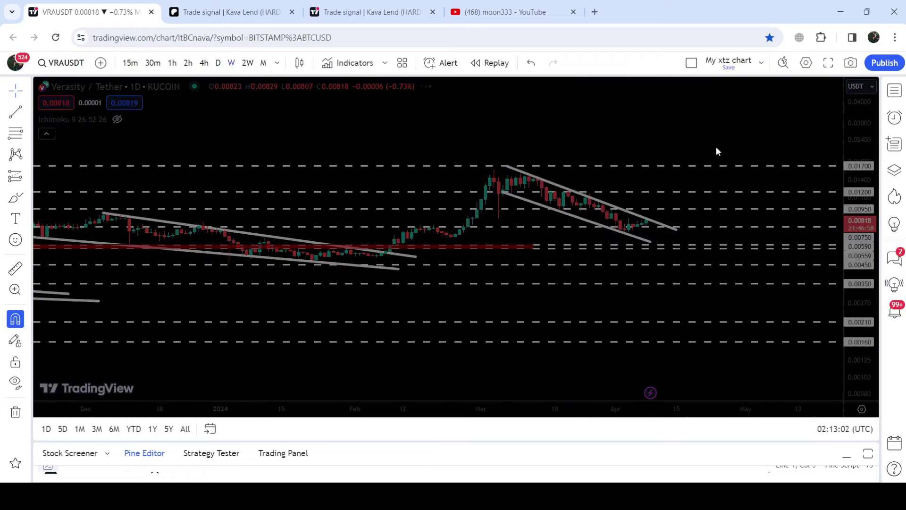
{"action": "key", "text": "w"}
{"action": "key", "text": "Return"}
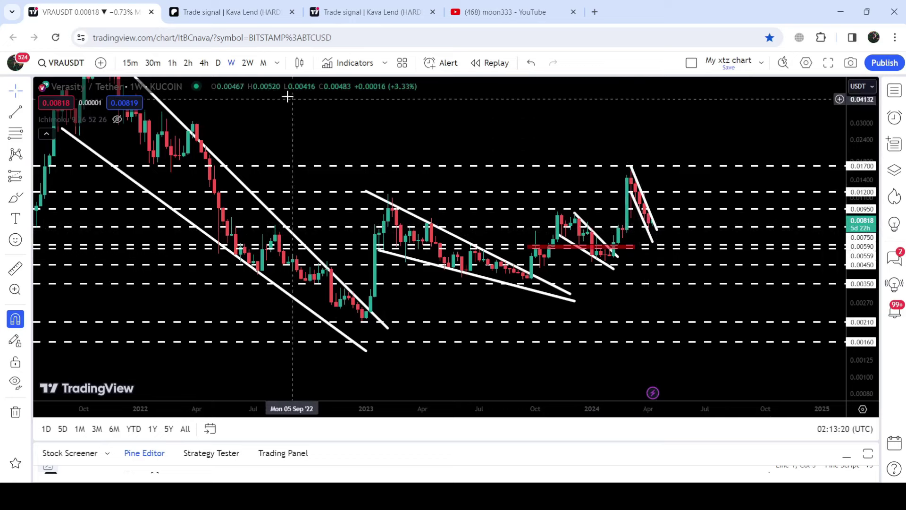
Step: Show the Ichimoku indicator again and stretch and shift the price scale
{"action": "left_click", "coordinate": [116, 119]}
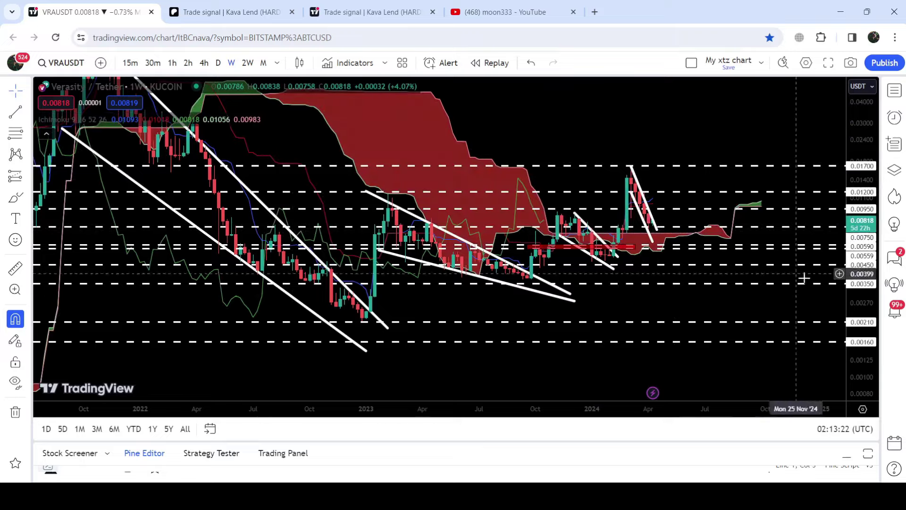
{"action": "left_click_drag", "start_coordinate": [867, 346], "coordinate": [867, 307]}
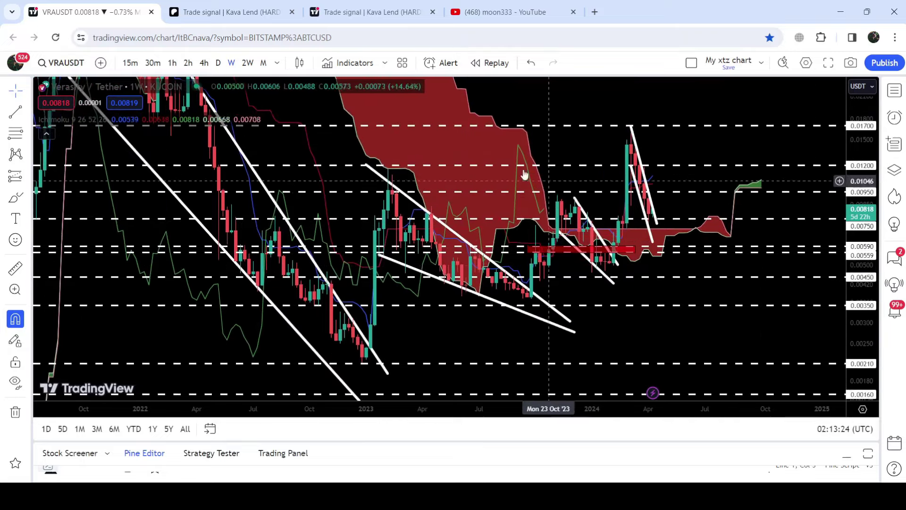
{"action": "left_click_drag", "start_coordinate": [452, 109], "coordinate": [414, 167]}
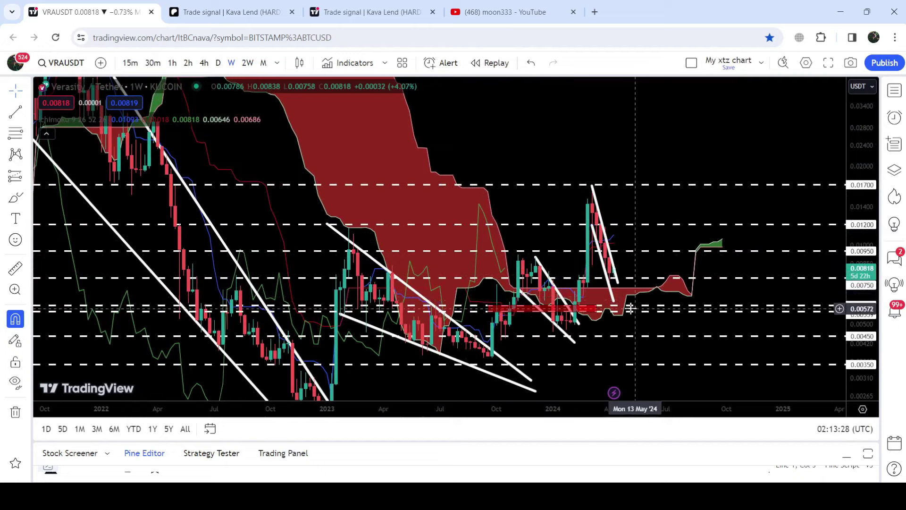
{"action": "left_click_drag", "start_coordinate": [499, 138], "coordinate": [526, 124]}
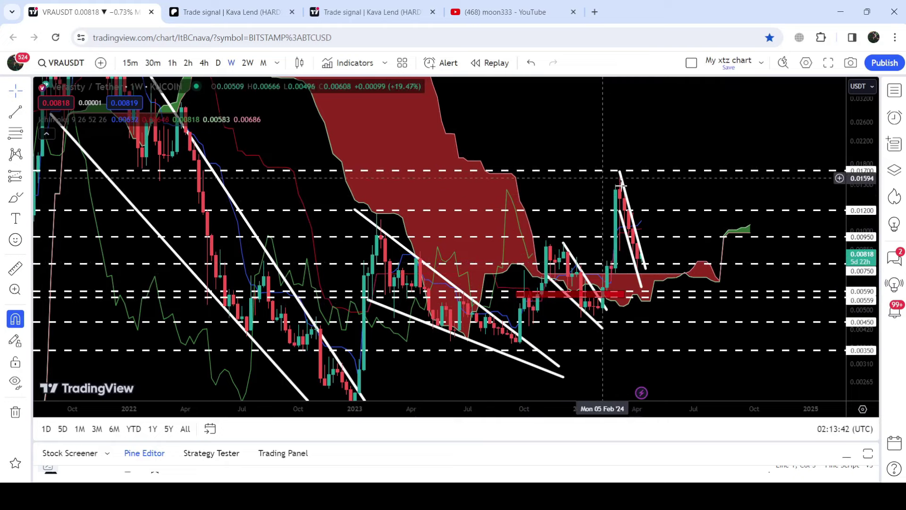
Step: Undo the last change near the April 2024 descending trendline and switch to daily candles
{"action": "left_click", "coordinate": [642, 288]}
{"action": "left_click", "coordinate": [642, 284]}
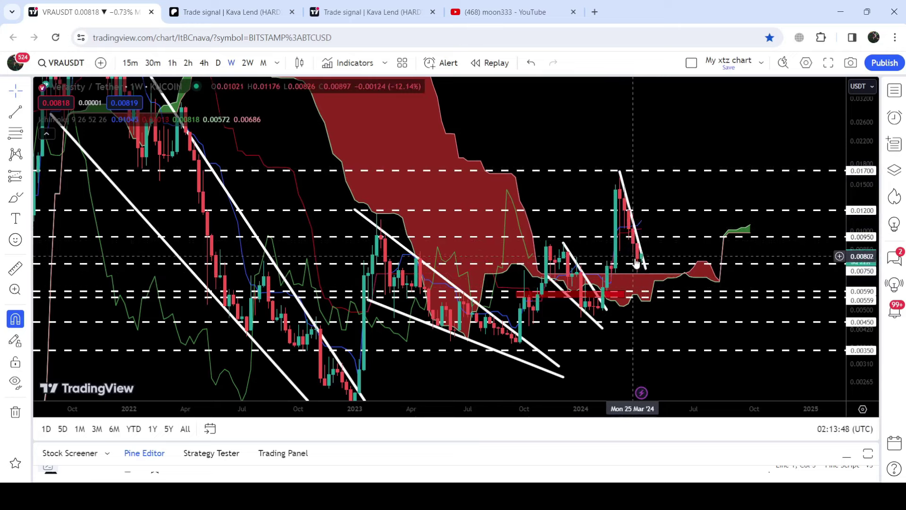
{"action": "key", "text": "ctrl+z"}
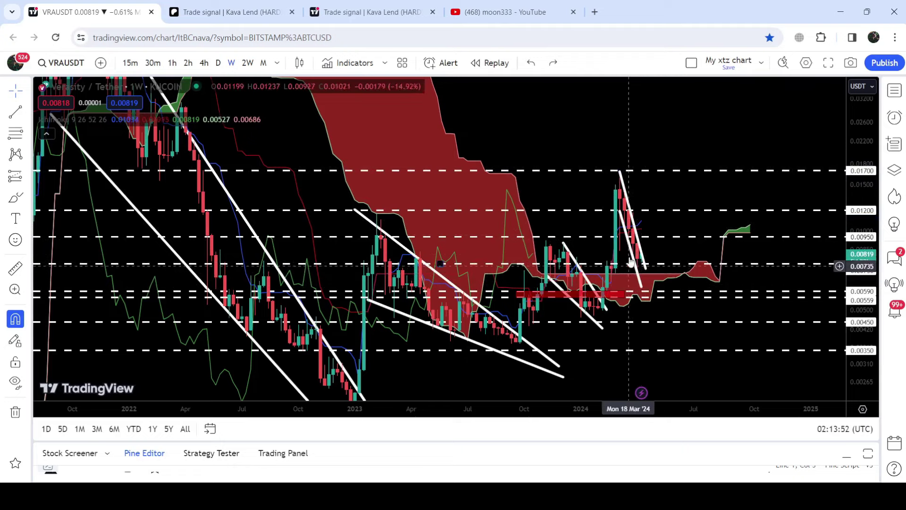
{"action": "left_click", "coordinate": [218, 64]}
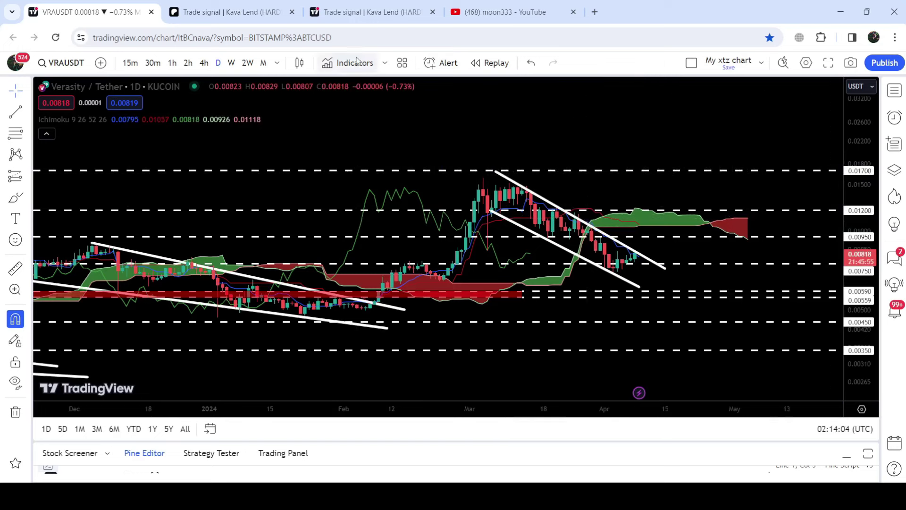
Step: Return VRAUSDT to weekly candles, measure the 634.58% Jan 2023–Mar 2024 price rise, then clear it
{"action": "left_click", "coordinate": [230, 63]}
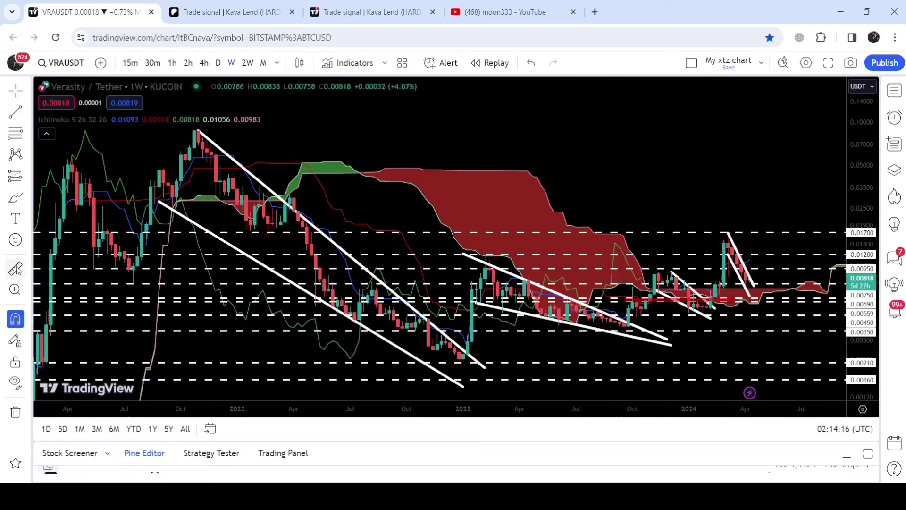
{"action": "left_click", "coordinate": [463, 363]}
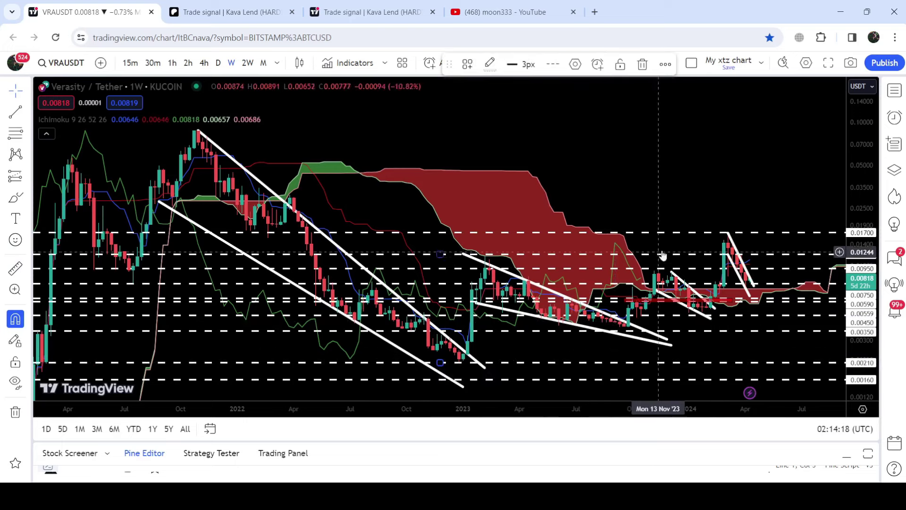
{"action": "left_click", "coordinate": [463, 362], "text": "shift"}
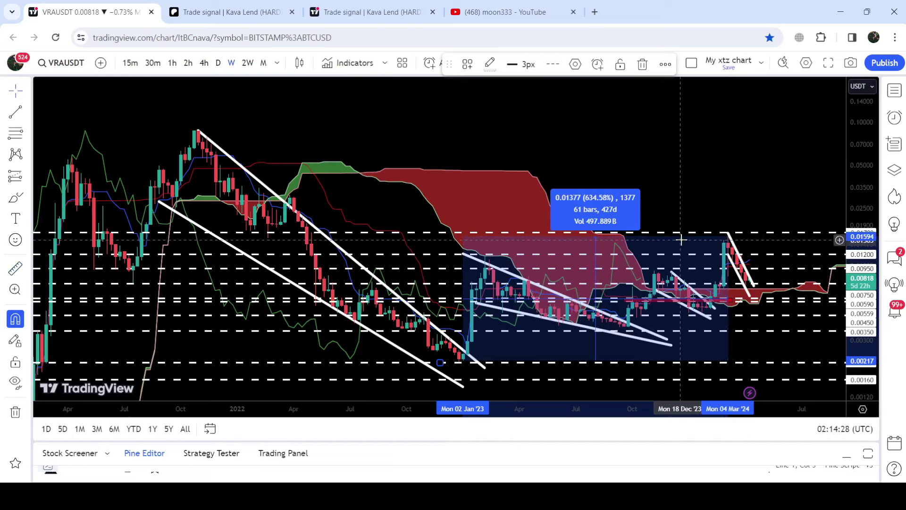
{"action": "left_click", "coordinate": [710, 246]}
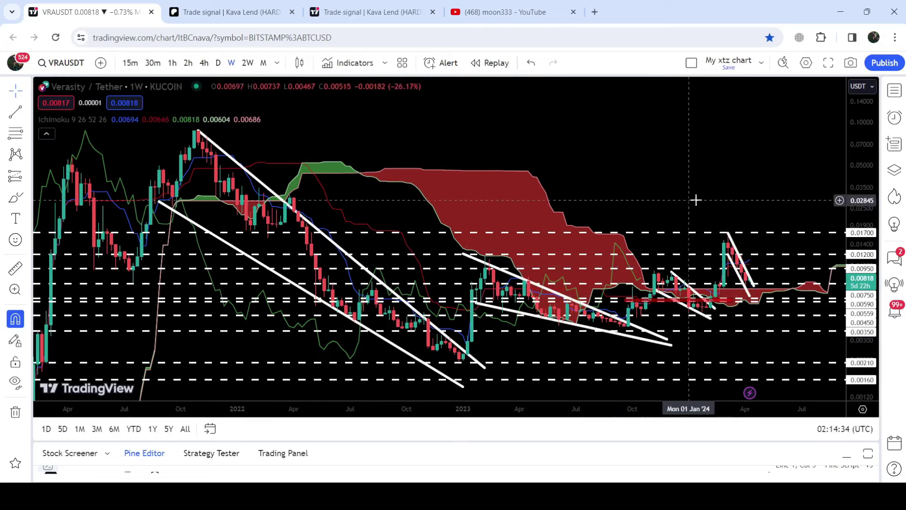
{"action": "left_click_drag", "start_coordinate": [723, 206], "coordinate": [692, 229]}
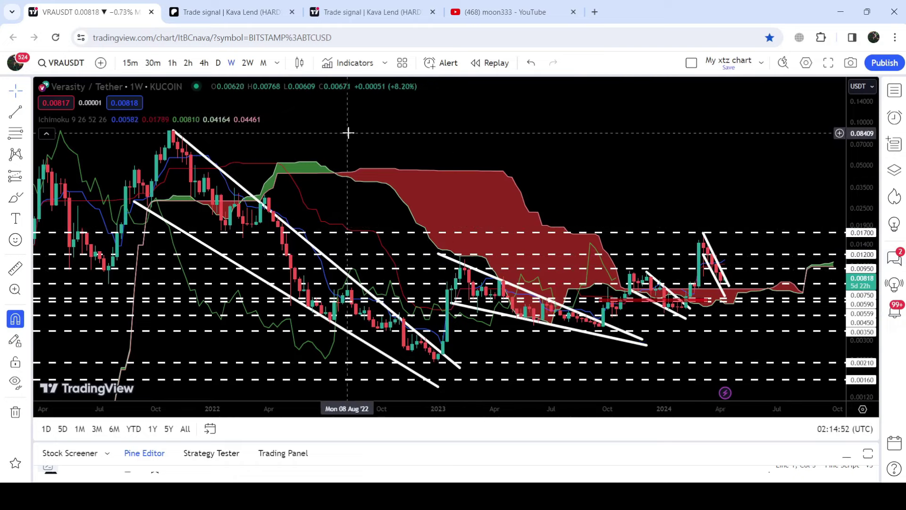
{"action": "left_click_drag", "start_coordinate": [348, 131], "coordinate": [390, 148]}
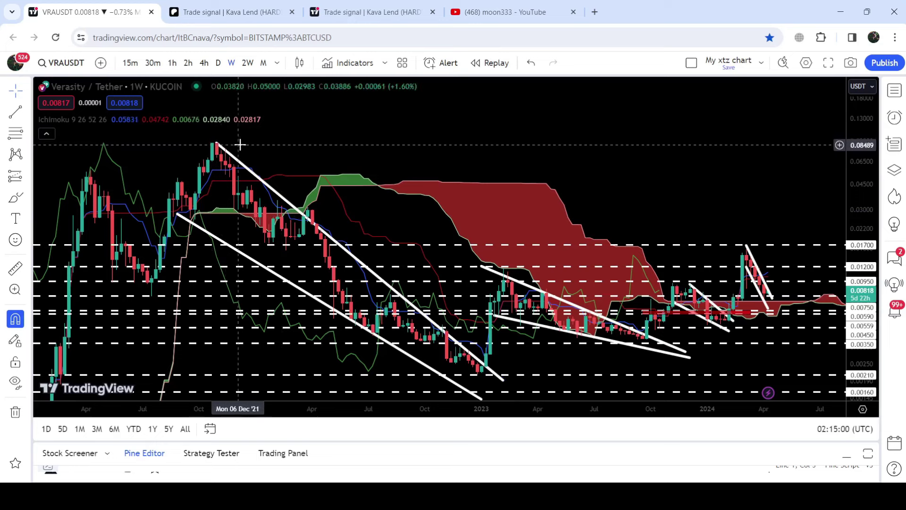
Step: Bring the YouTube Membership page forward and scroll through members-only posts like the FTM and FLOW predictions
{"action": "left_click", "coordinate": [515, 11]}
{"action": "scroll", "coordinate": [660, 227], "scroll_direction": "down", "scroll_amount": 8}
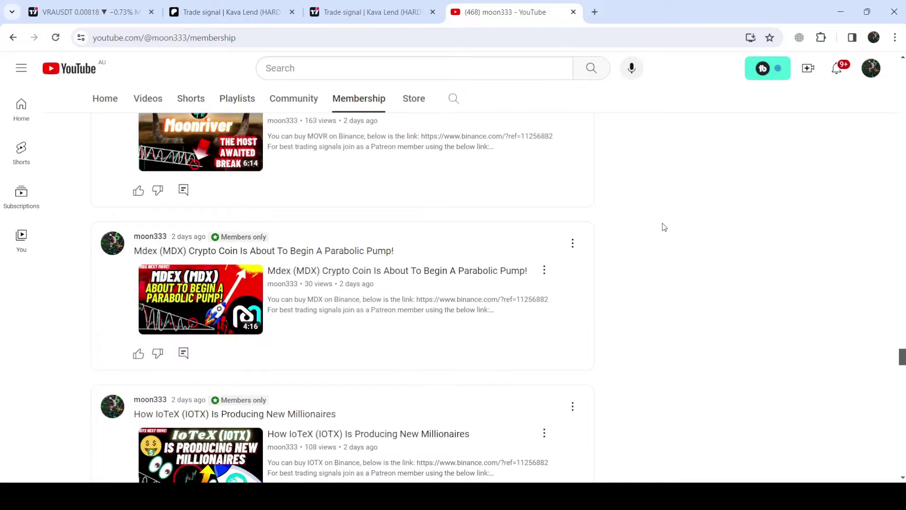
{"action": "scroll", "coordinate": [661, 227], "scroll_direction": "down", "scroll_amount": 20}
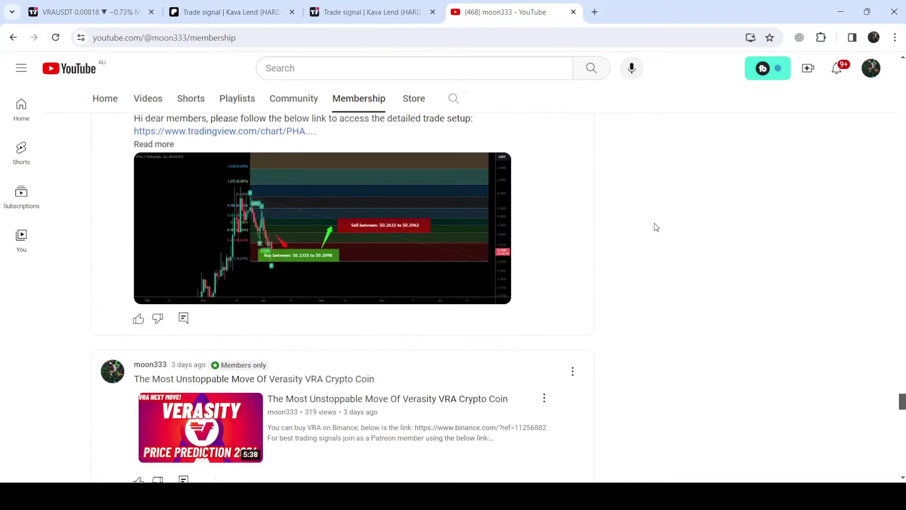
{"action": "scroll", "coordinate": [655, 227], "scroll_direction": "down", "scroll_amount": 15}
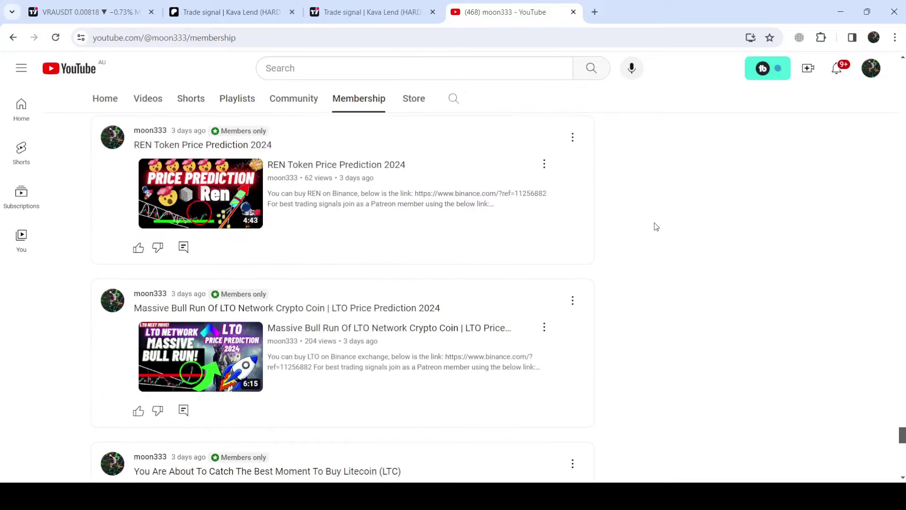
{"action": "scroll", "coordinate": [655, 227], "scroll_direction": "down", "scroll_amount": 10}
{"action": "scroll", "coordinate": [656, 220], "scroll_direction": "down", "scroll_amount": 3}
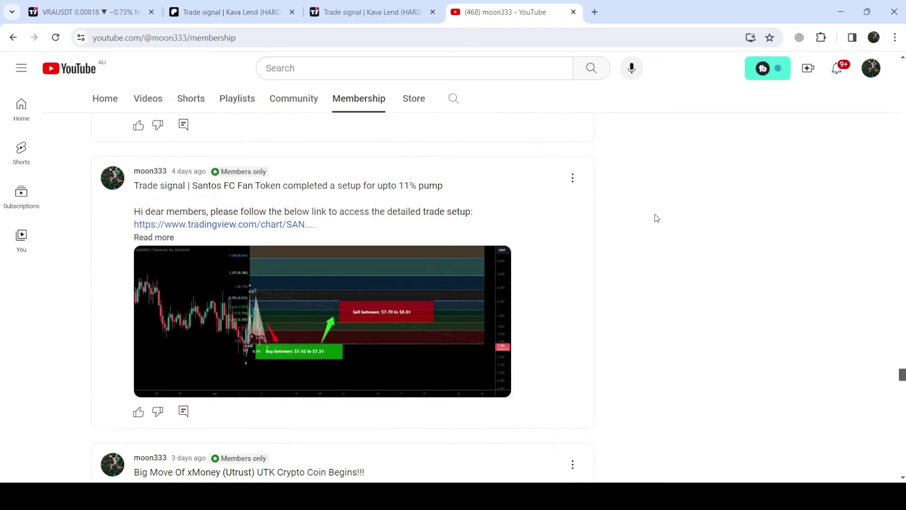
{"action": "scroll", "coordinate": [656, 218], "scroll_direction": "down", "scroll_amount": 20}
{"action": "scroll", "coordinate": [656, 218], "scroll_direction": "down", "scroll_amount": 15}
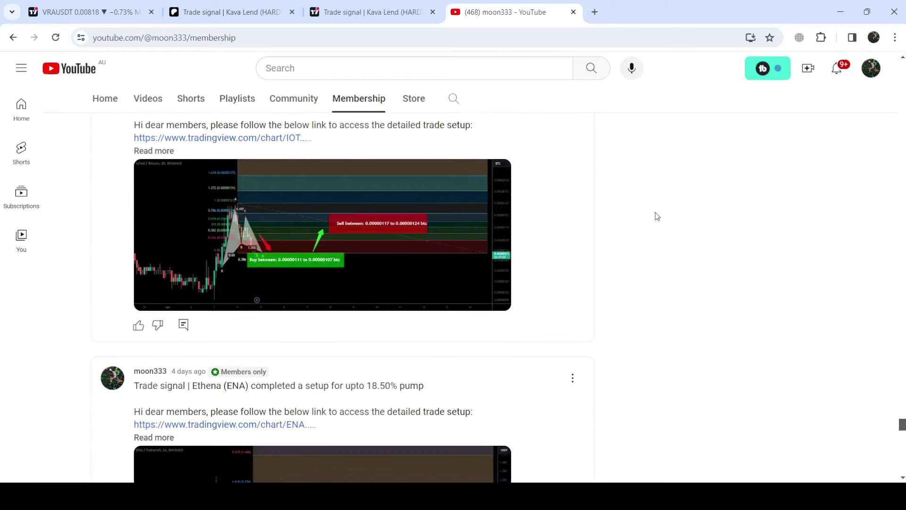
{"action": "scroll", "coordinate": [657, 217], "scroll_direction": "down", "scroll_amount": 8}
{"action": "scroll", "coordinate": [657, 216], "scroll_direction": "down", "scroll_amount": 20}
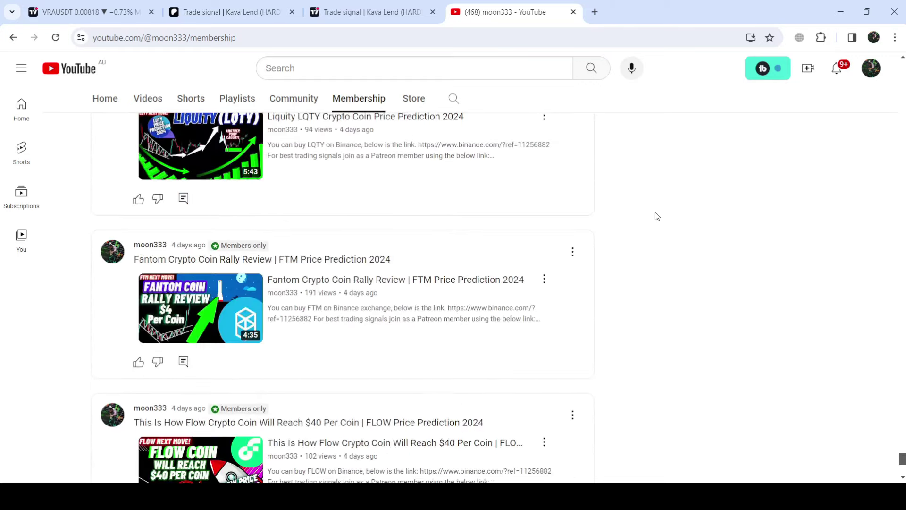